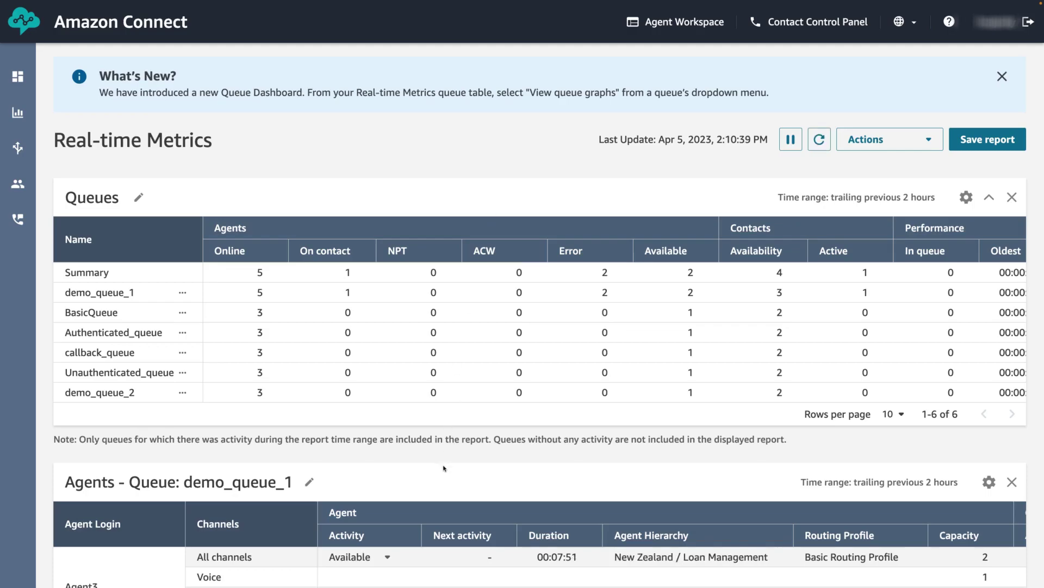
Open the Queues table settings, keep the trailing 2-hour time range, and view Groupings.
{"action": "scroll", "coordinate": [444, 468], "scroll_direction": "down", "scroll_amount": 10}
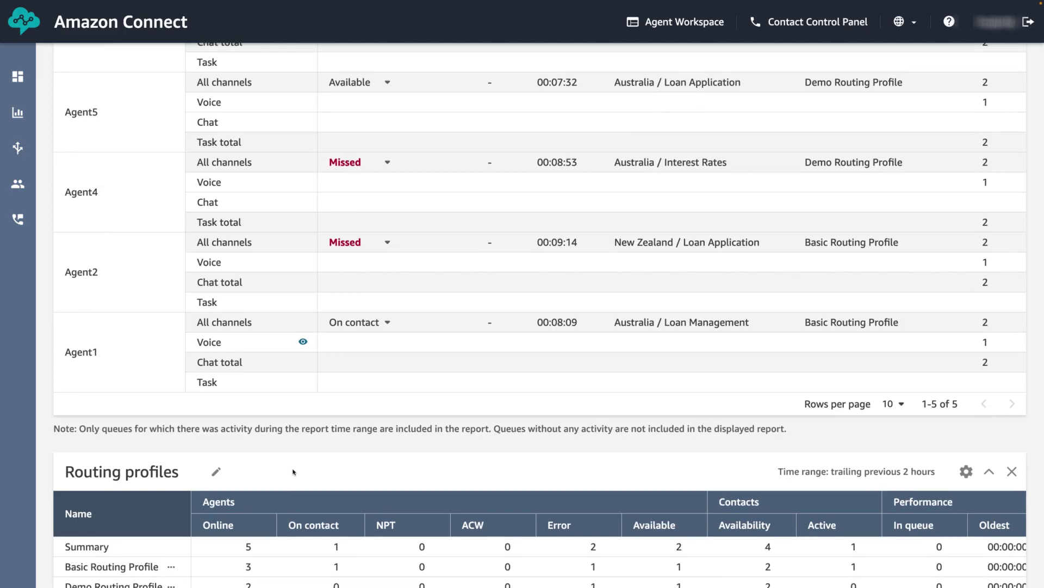
{"action": "scroll", "coordinate": [293, 471], "scroll_direction": "up", "scroll_amount": 10}
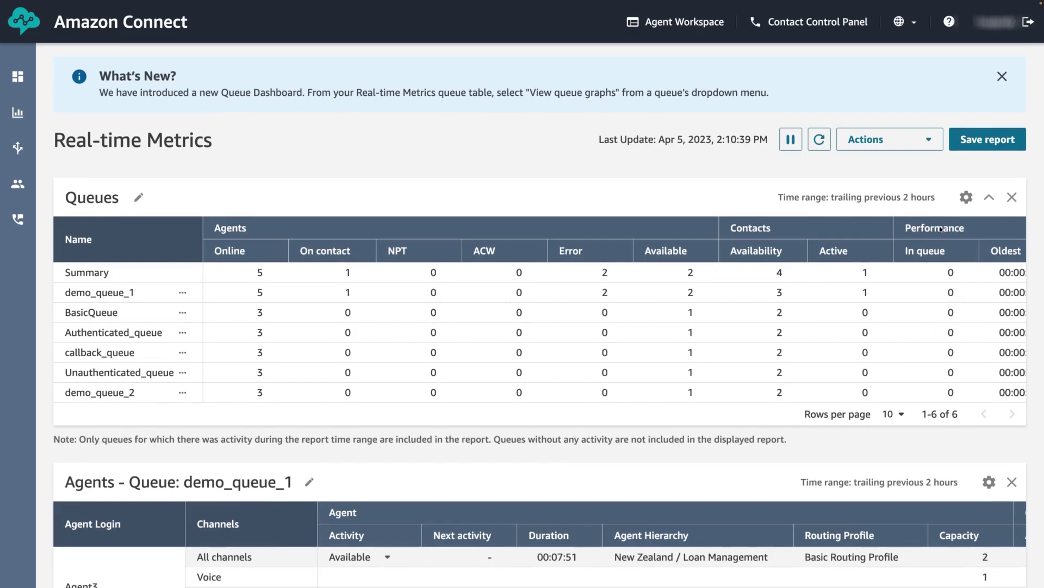
{"action": "left_click", "coordinate": [967, 198]}
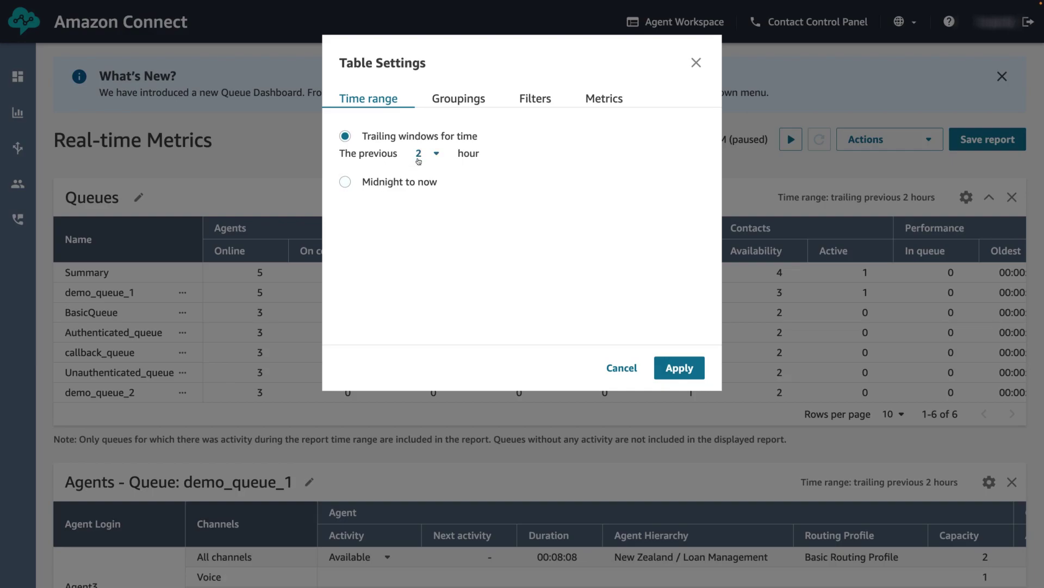
{"action": "left_click", "coordinate": [437, 155]}
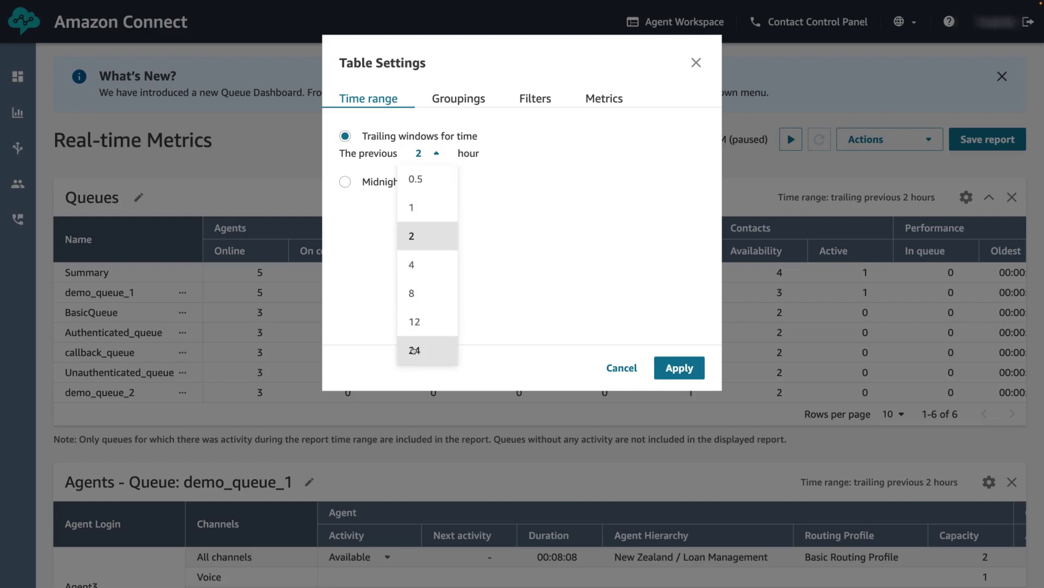
{"action": "left_click", "coordinate": [510, 264]}
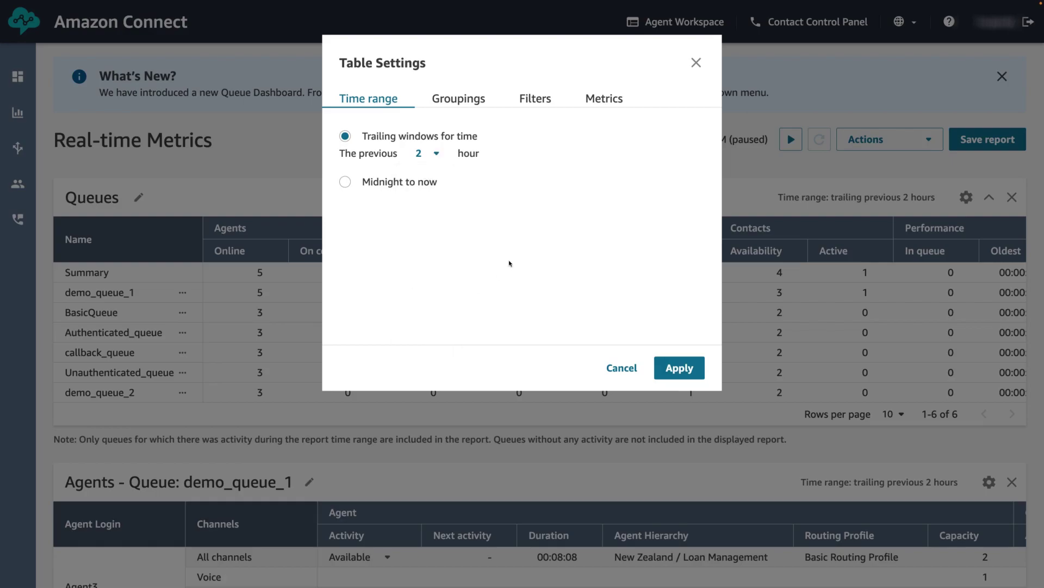
{"action": "left_click", "coordinate": [344, 182]}
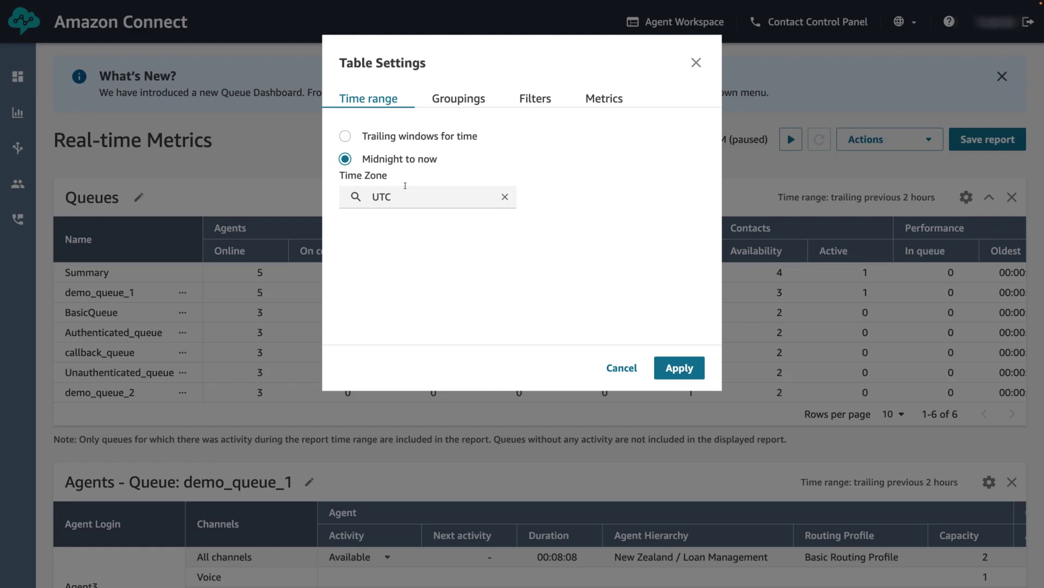
{"action": "left_click", "coordinate": [419, 140]}
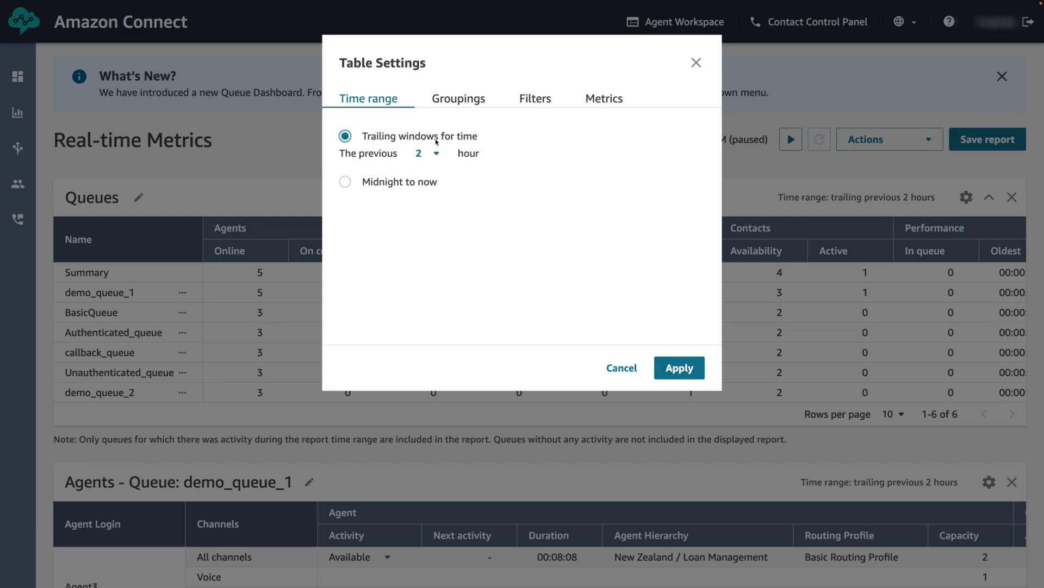
{"action": "left_click", "coordinate": [460, 98]}
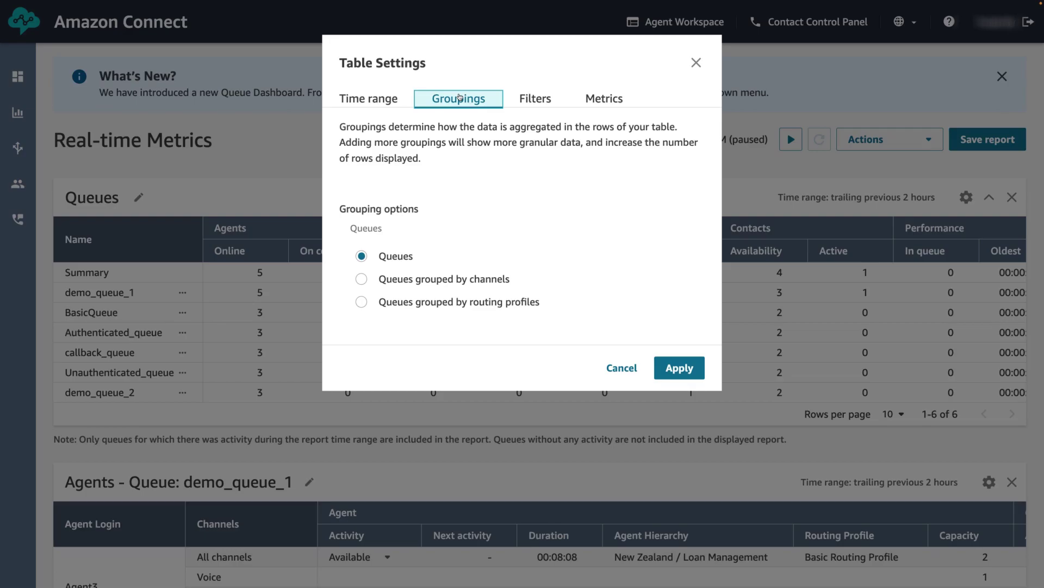
Choose 'Queues grouped by channels' and apply it to the Queues table.
{"action": "left_click", "coordinate": [492, 287]}
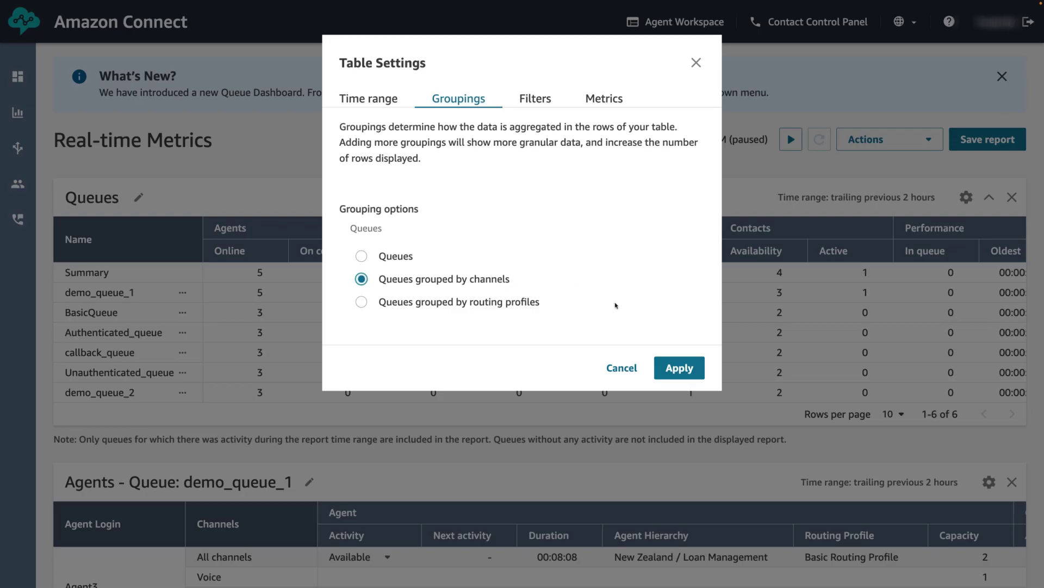
{"action": "left_click", "coordinate": [679, 368]}
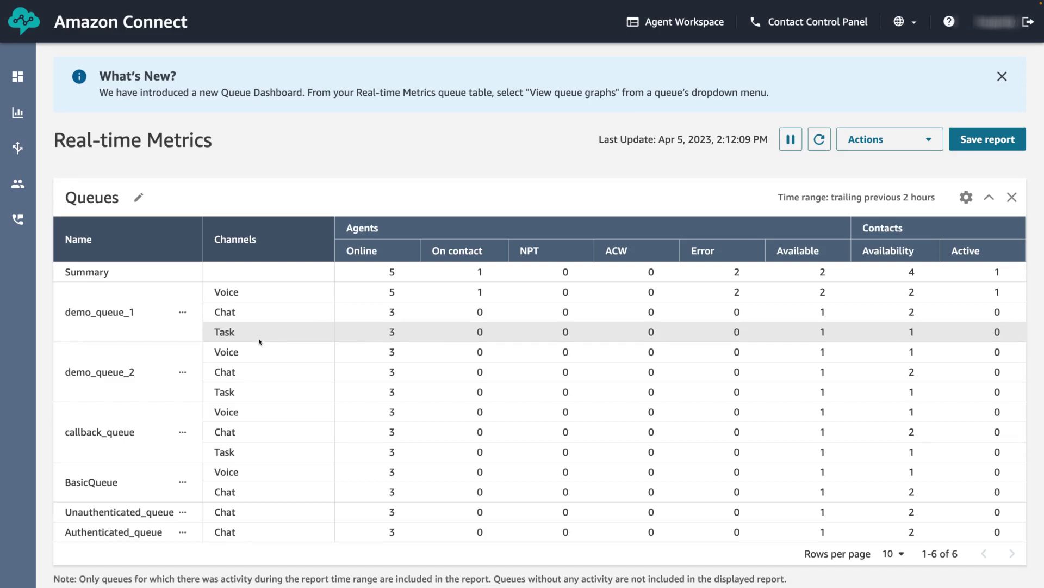
Filter the Queues table to include only demo_queue_1, then view the Metrics choices.
{"action": "left_click", "coordinate": [963, 199]}
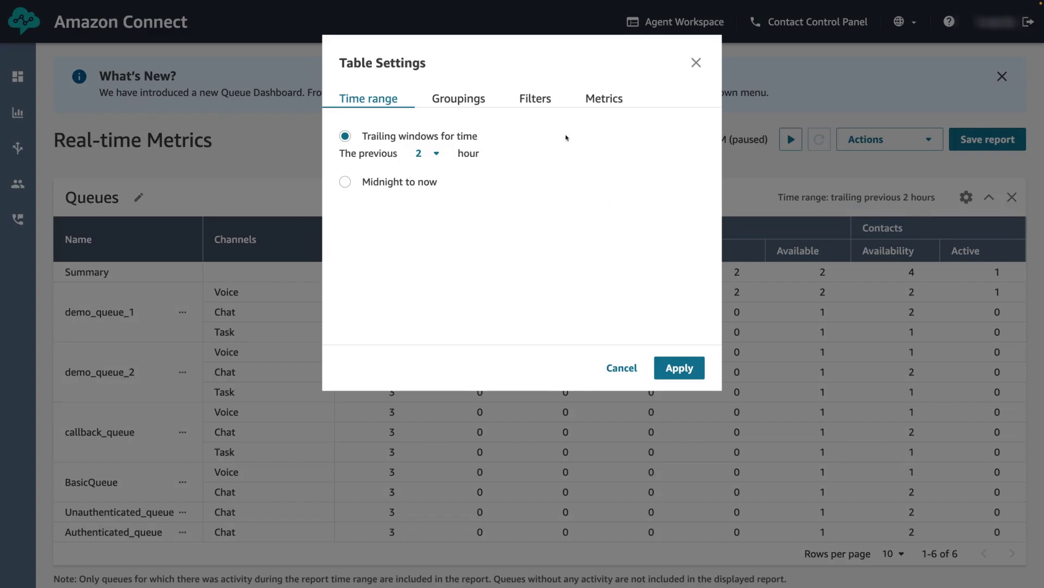
{"action": "left_click", "coordinate": [551, 106]}
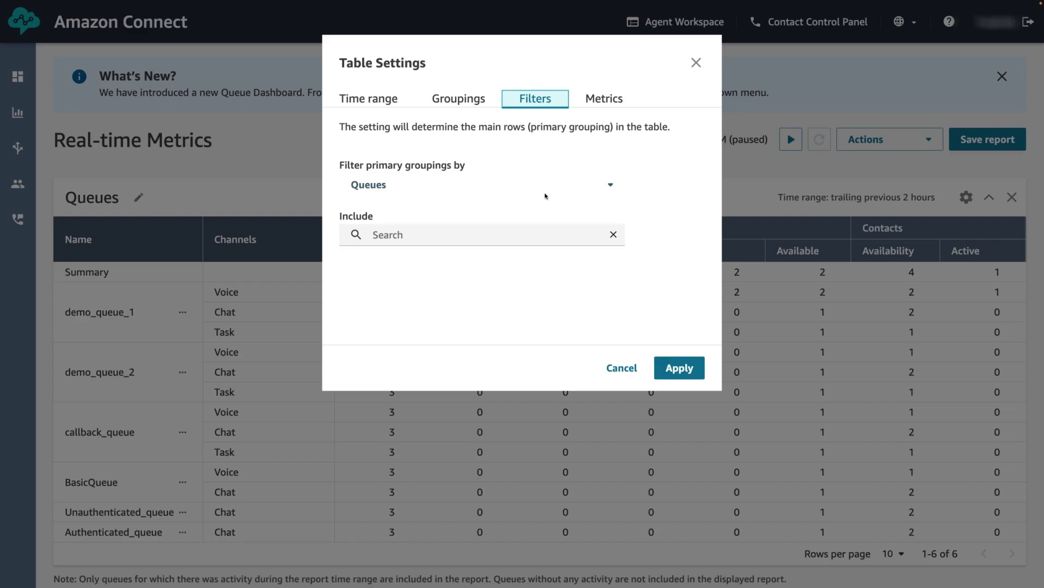
{"action": "left_click", "coordinate": [544, 235]}
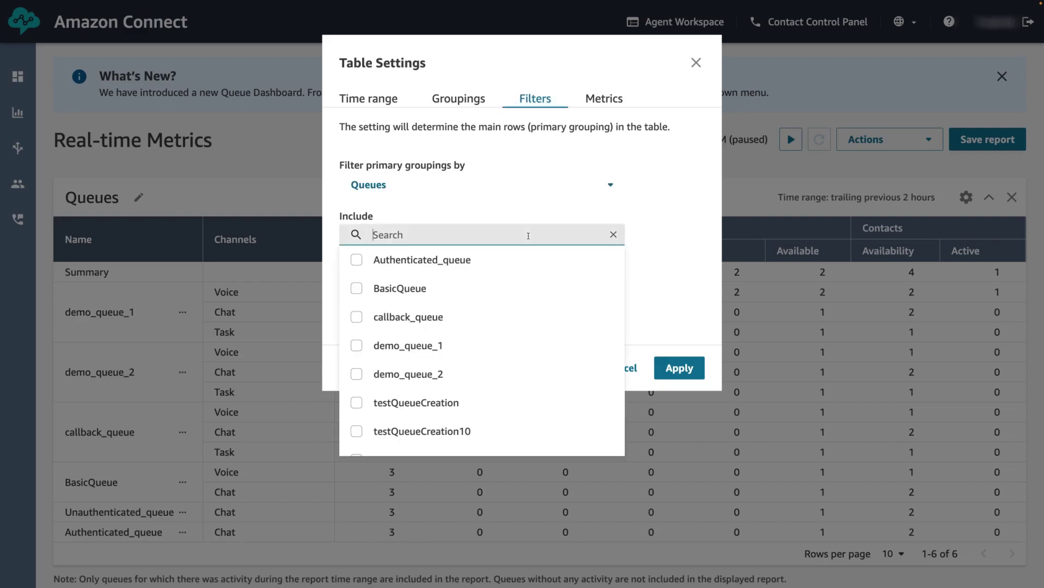
{"action": "left_click", "coordinate": [360, 346]}
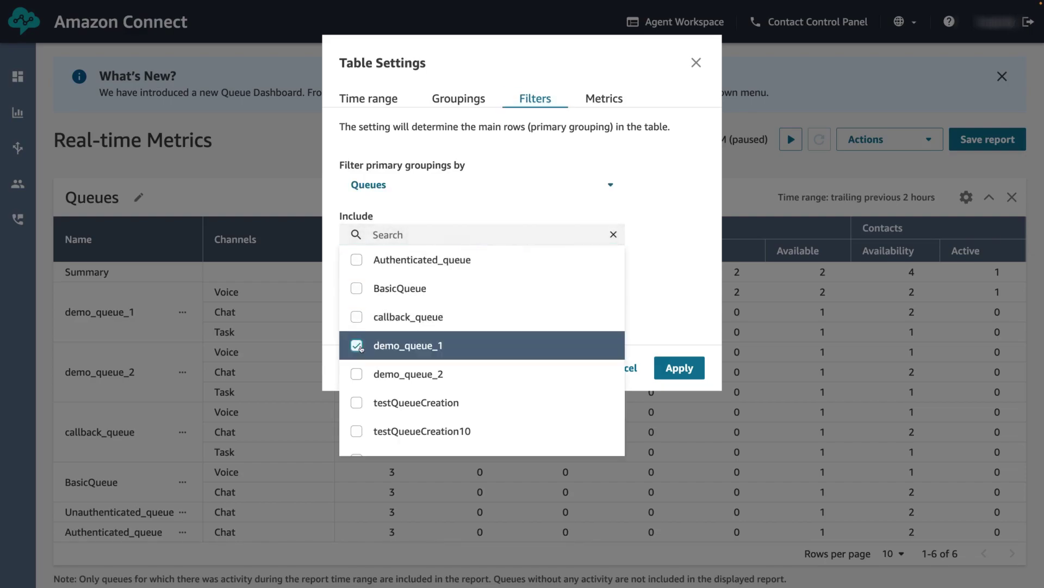
{"action": "left_click", "coordinate": [698, 322]}
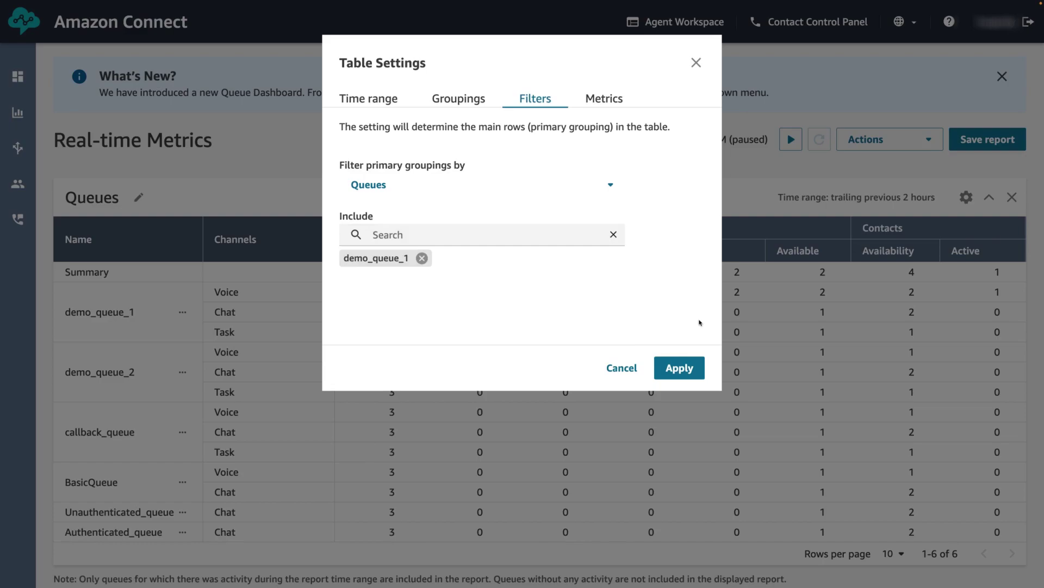
{"action": "left_click", "coordinate": [616, 108]}
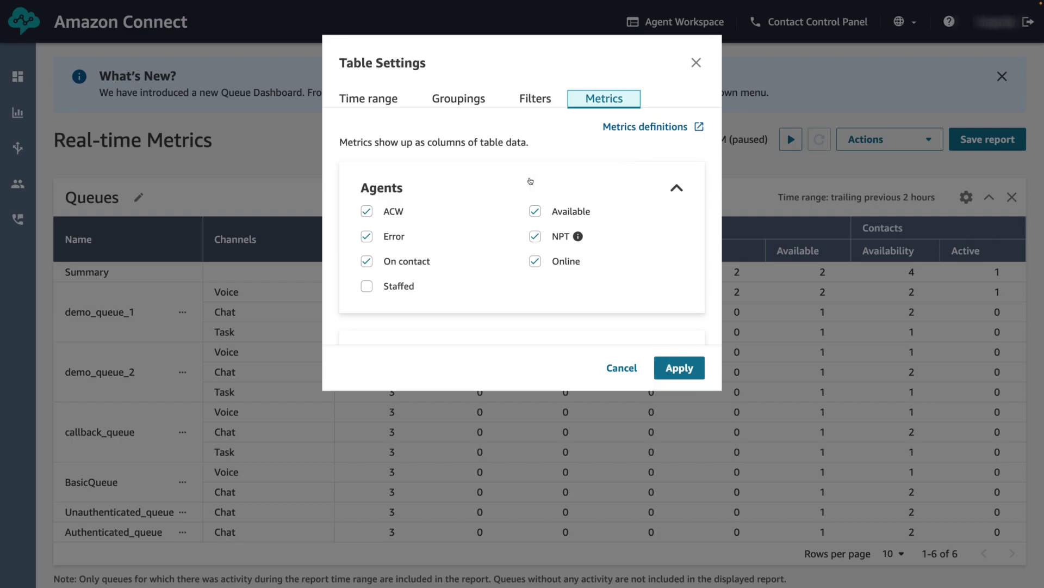
Uncheck the ACW and NPT agent metrics and check Staffed under Agents.
{"action": "scroll", "coordinate": [515, 185], "scroll_direction": "down", "scroll_amount": 5}
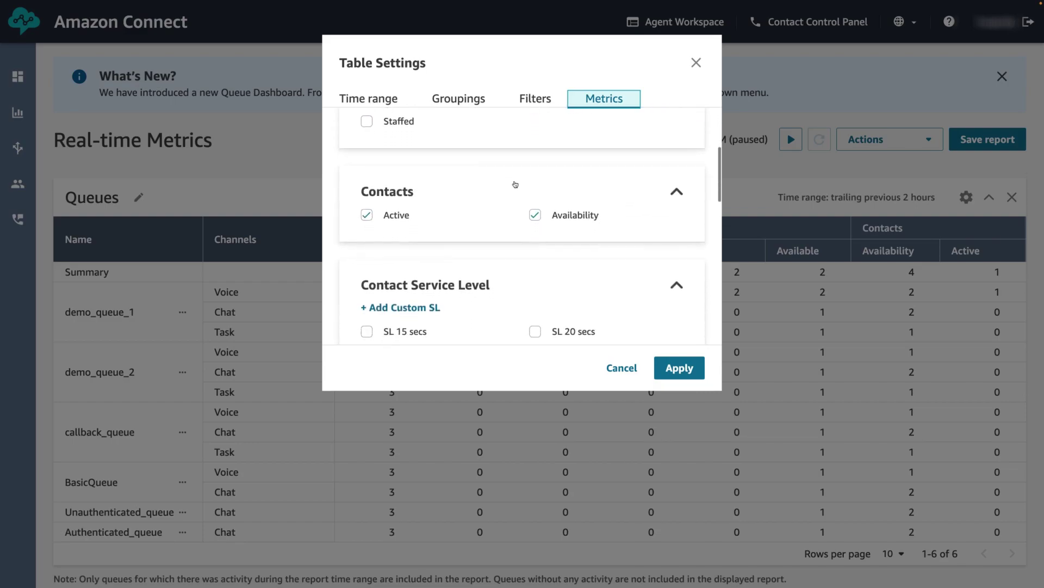
{"action": "scroll", "coordinate": [515, 185], "scroll_direction": "down", "scroll_amount": 5}
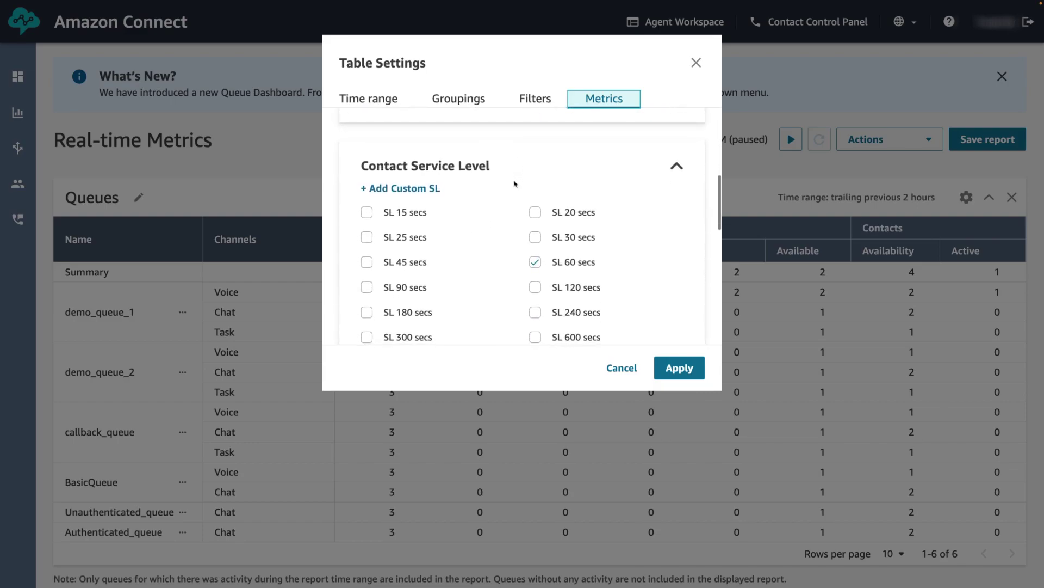
{"action": "scroll", "coordinate": [515, 185], "scroll_direction": "down", "scroll_amount": 2}
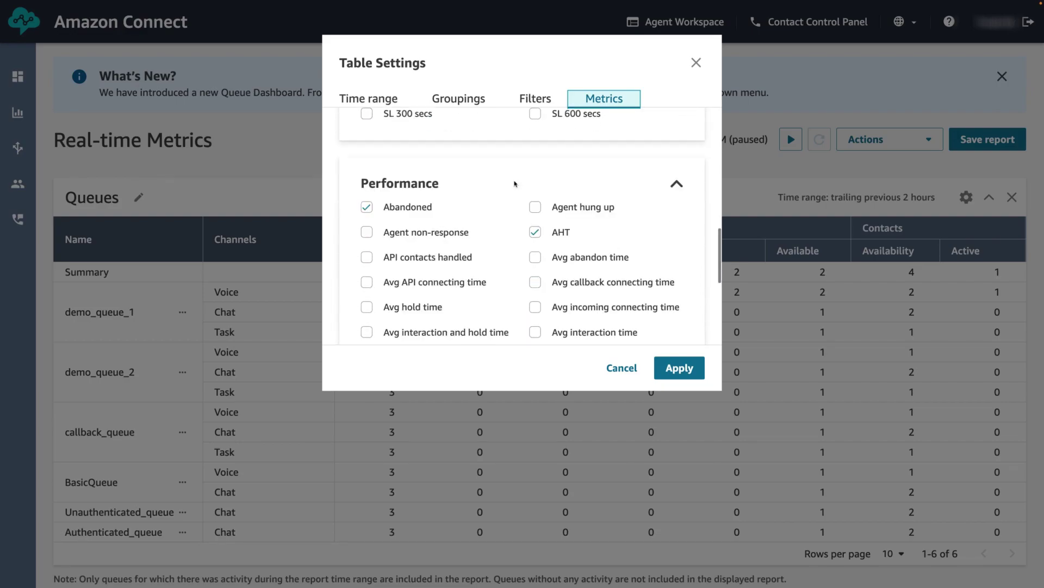
{"action": "scroll", "coordinate": [515, 185], "scroll_direction": "up", "scroll_amount": 10}
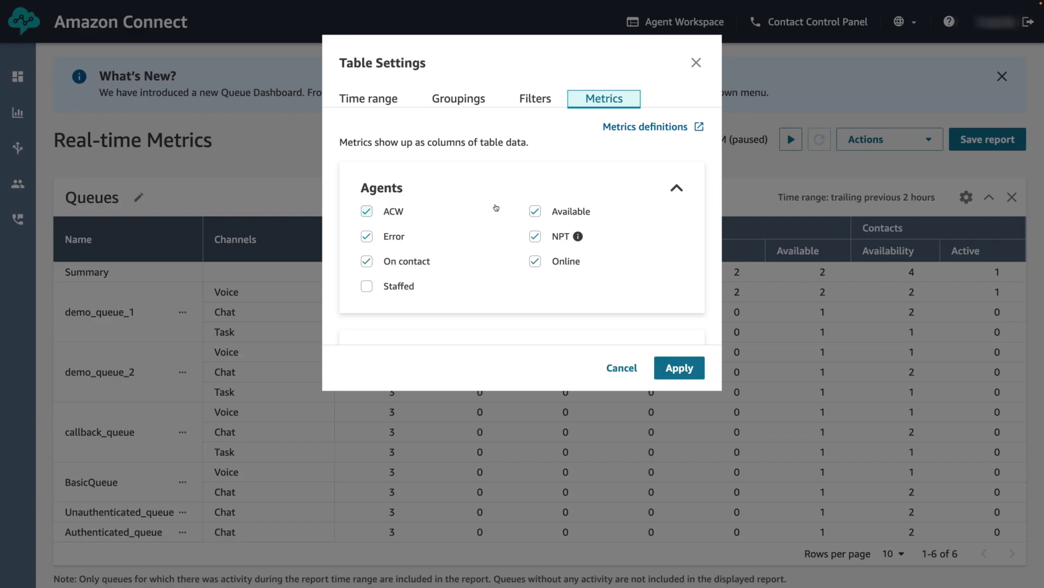
{"action": "left_click", "coordinate": [367, 211]}
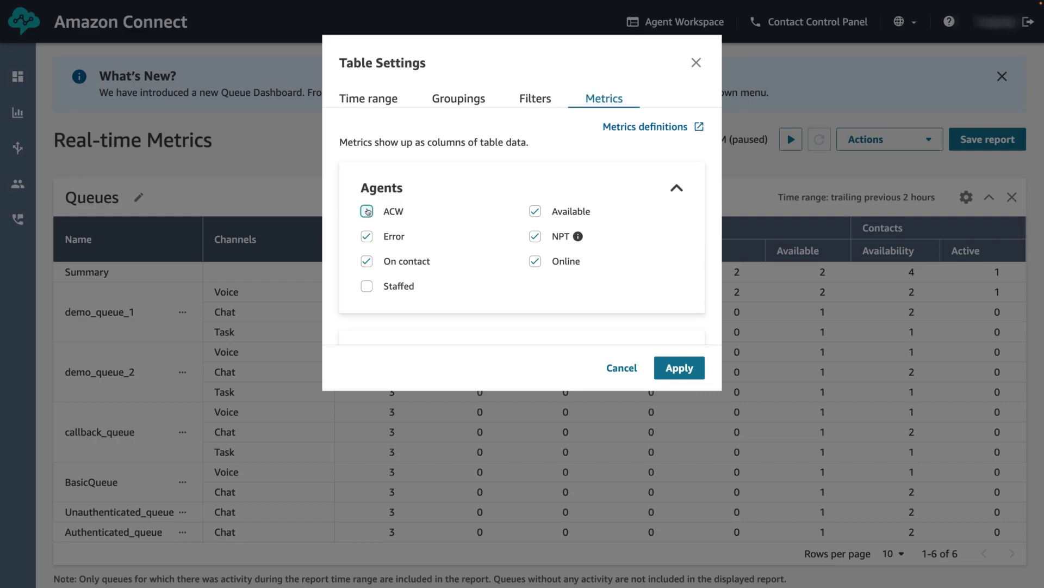
{"action": "left_click", "coordinate": [535, 236]}
{"action": "left_click", "coordinate": [367, 287]}
Apply the Table Settings so Staffed appears among the demo_queue_1 agent columns.
{"action": "left_click", "coordinate": [677, 374]}
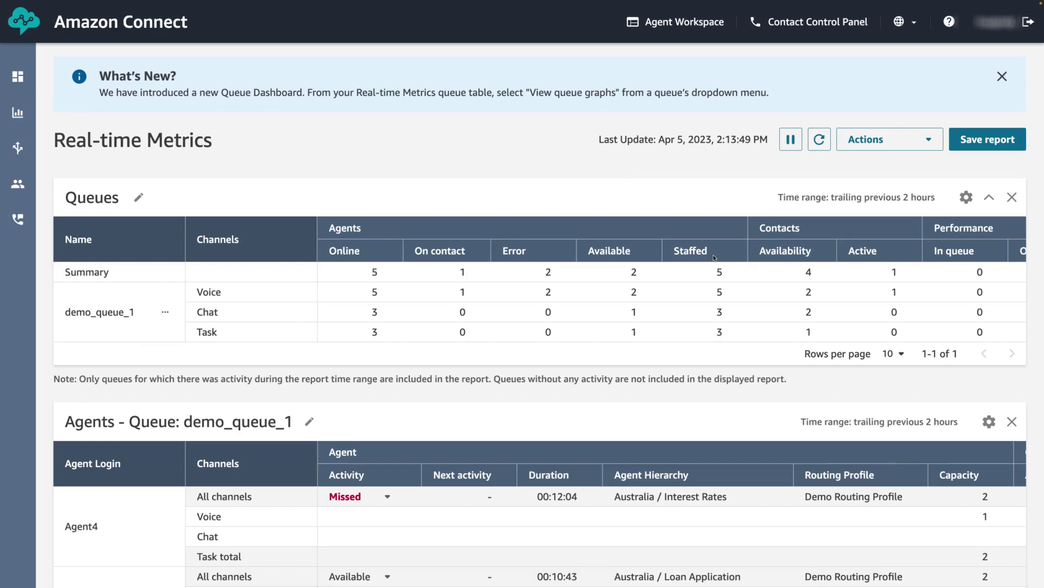
Save the report with the name 'demo report'.
{"action": "left_click", "coordinate": [972, 148]}
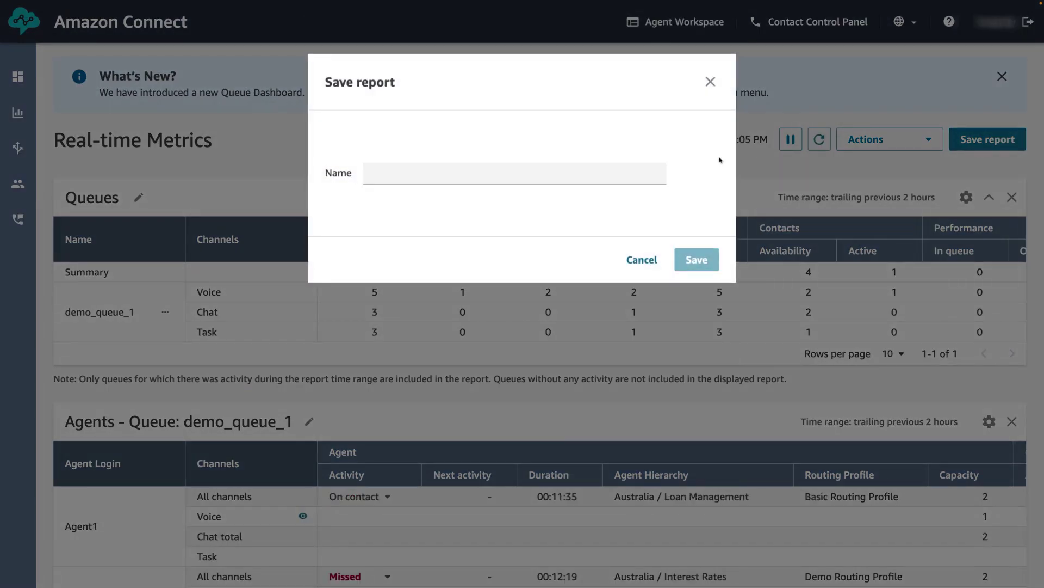
{"action": "left_click", "coordinate": [642, 175]}
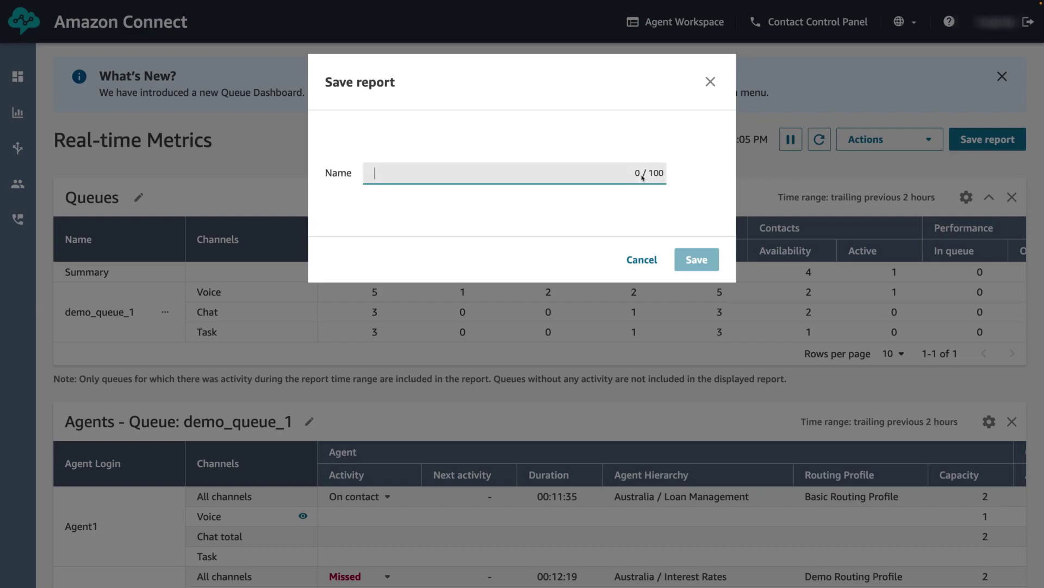
{"action": "type", "text": "dem"}
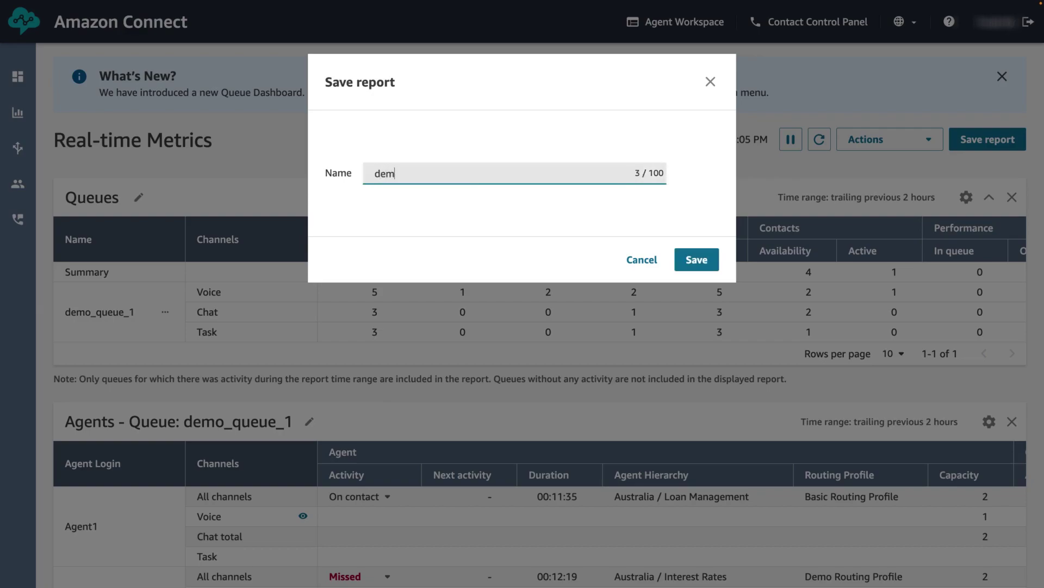
{"action": "type", "text": "o report"}
{"action": "left_click", "coordinate": [700, 258]}
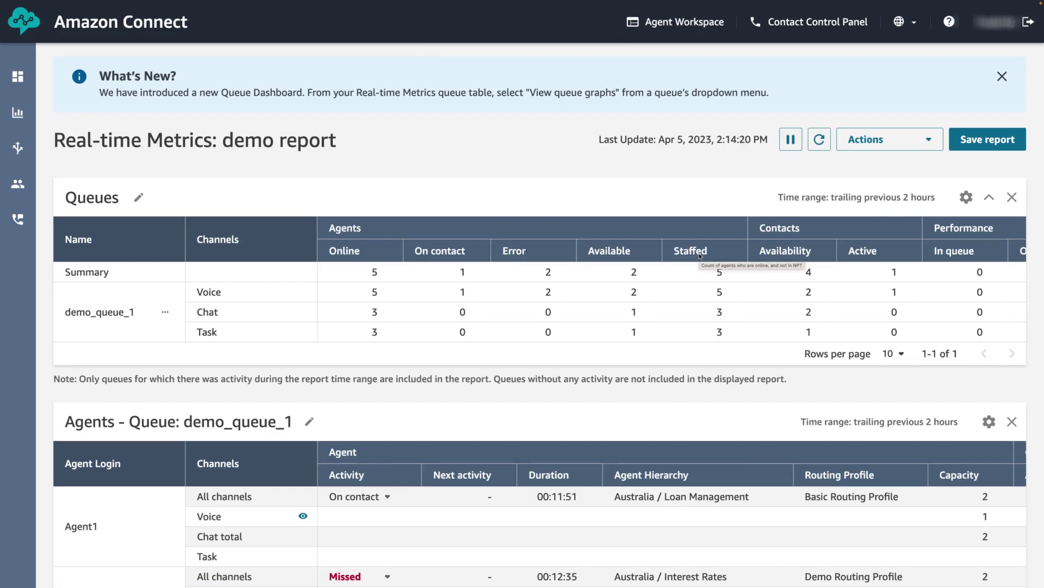
Share 'demo report' from the Actions menu with Publish left off.
{"action": "left_click", "coordinate": [889, 148]}
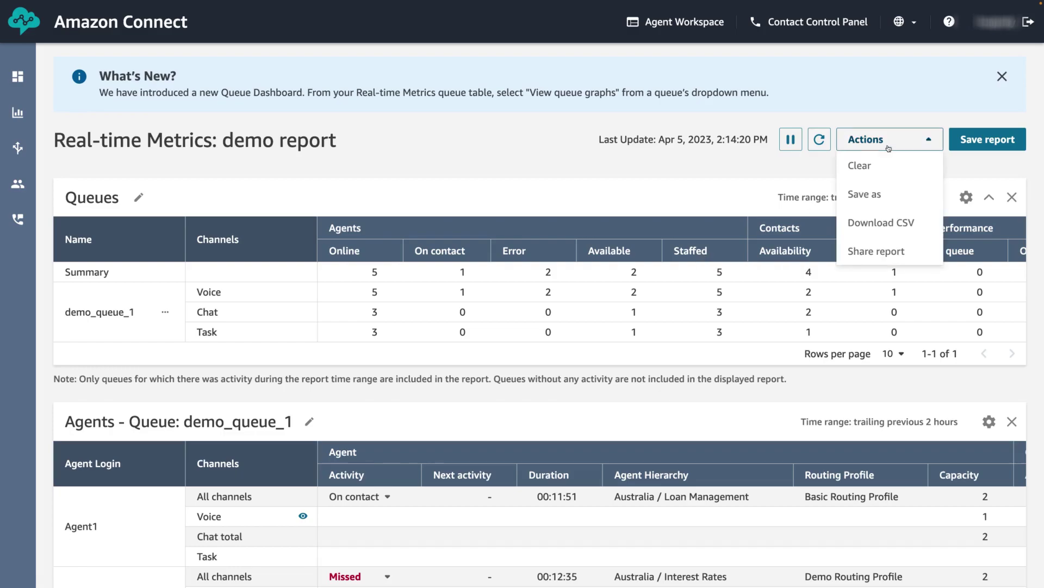
{"action": "left_click", "coordinate": [873, 247]}
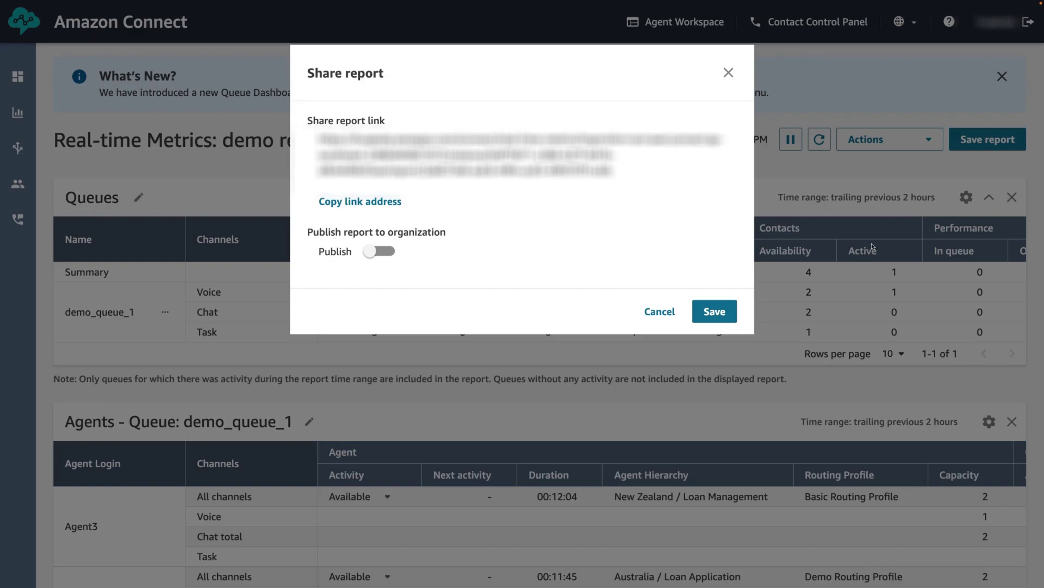
{"action": "left_click", "coordinate": [715, 311]}
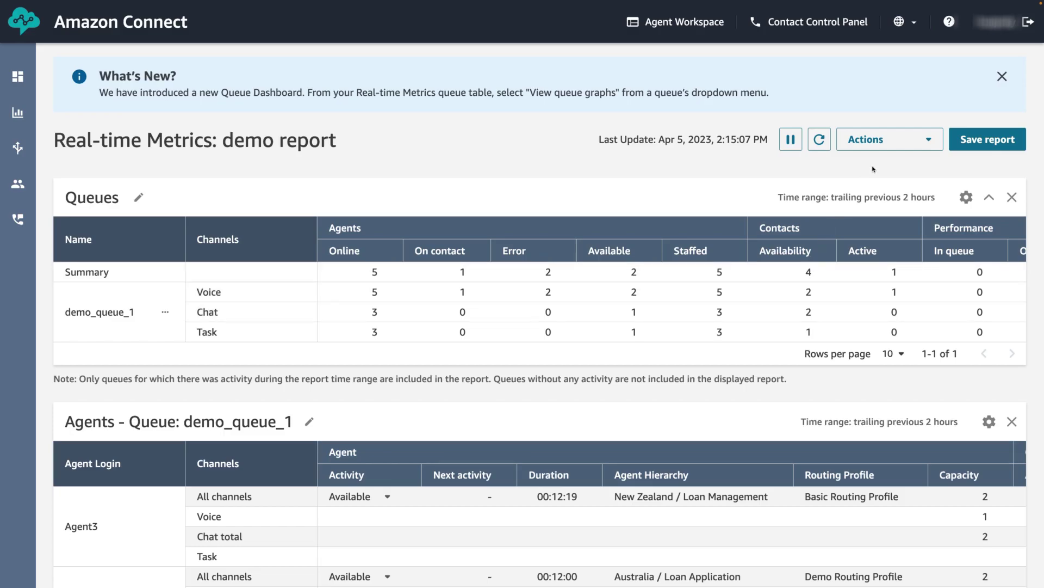
Download the demo report's data as a CSV from the Actions menu.
{"action": "left_click", "coordinate": [910, 148]}
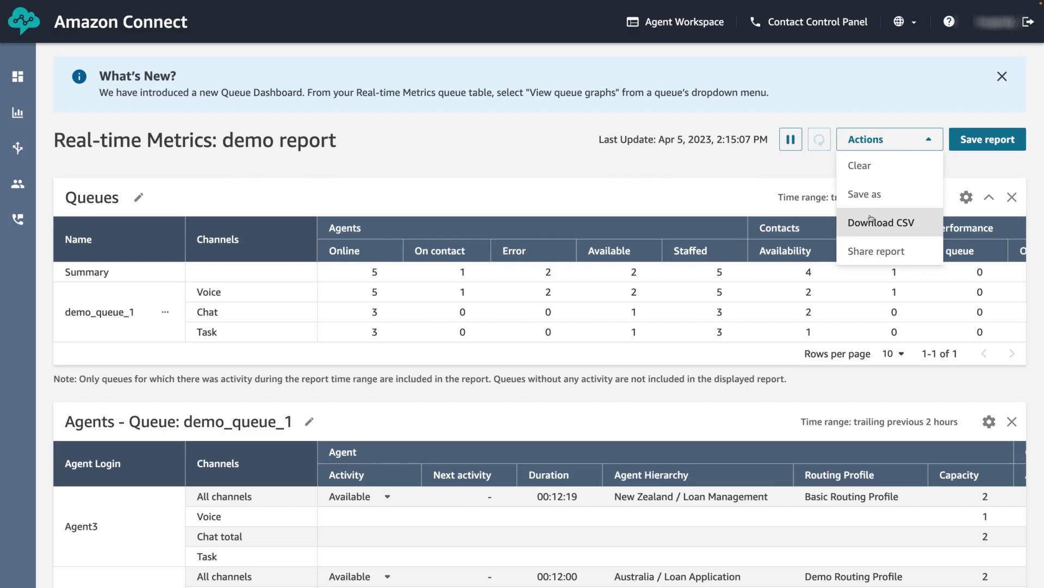
{"action": "left_click", "coordinate": [892, 223]}
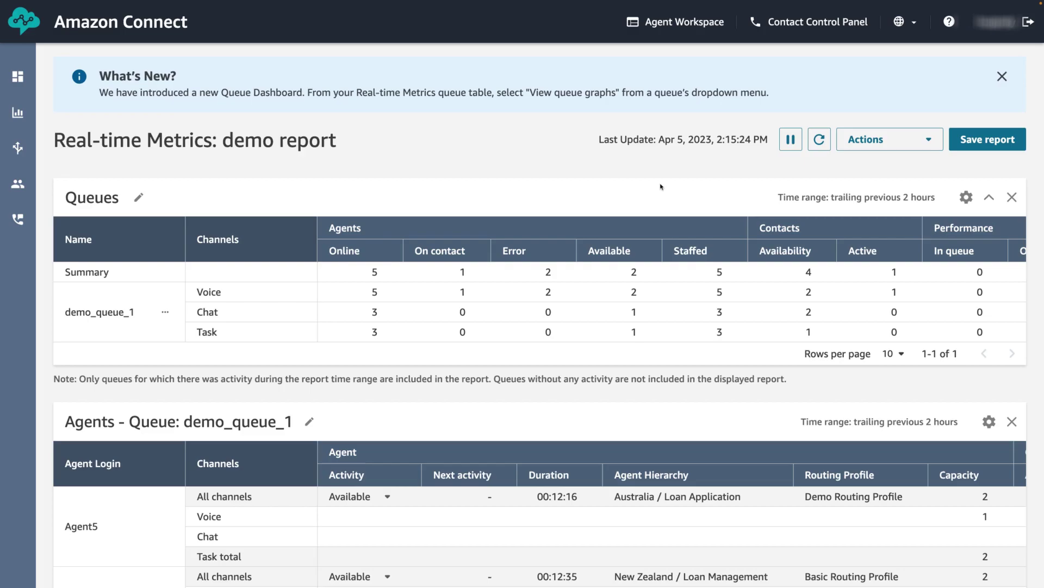
{"action": "mouse_move", "coordinate": [21, 112]}
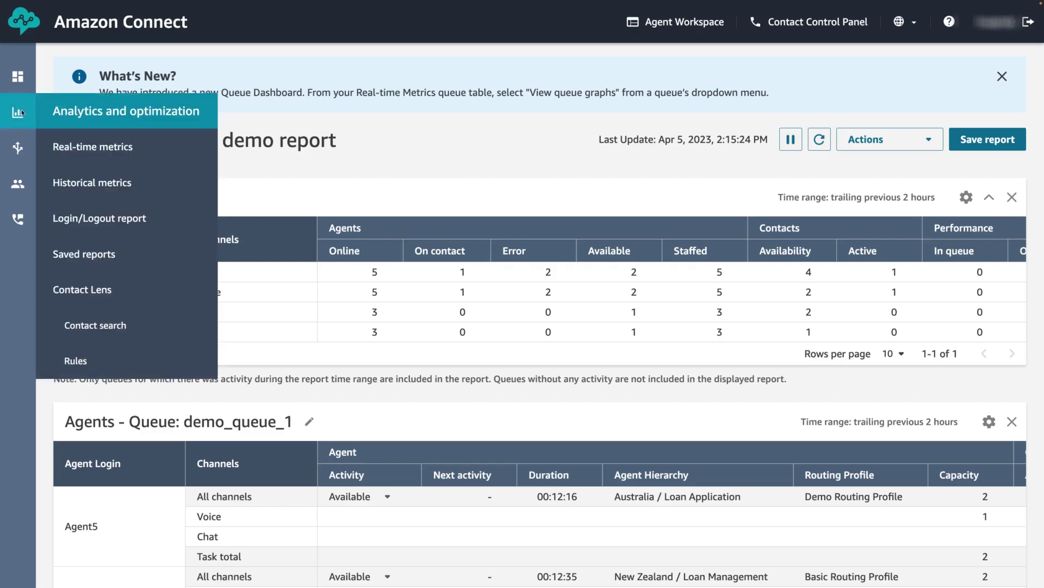
Go to Saved reports and list the Real-time metrics reports.
{"action": "left_click", "coordinate": [82, 253]}
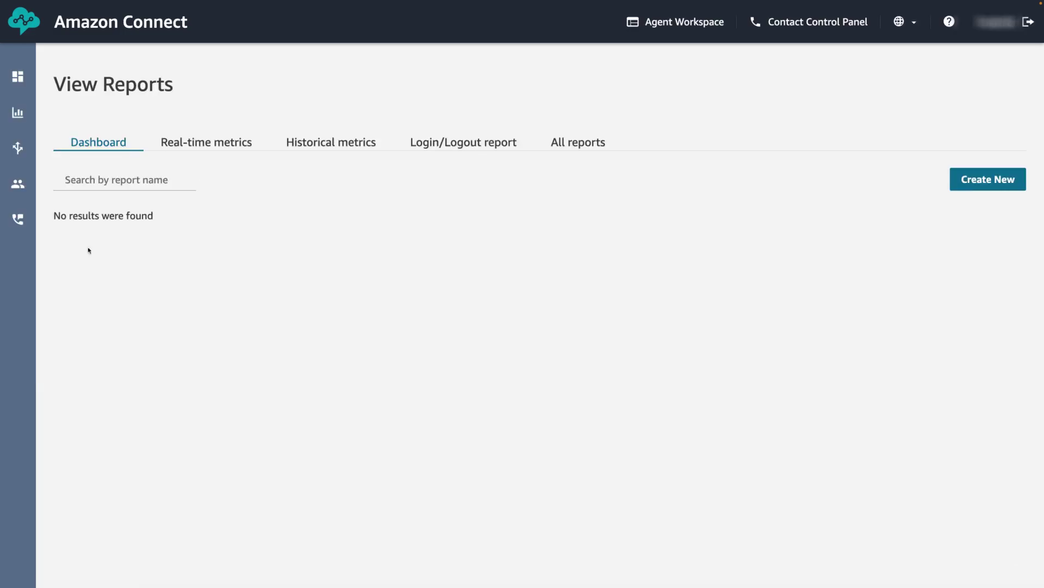
{"action": "left_click", "coordinate": [207, 144]}
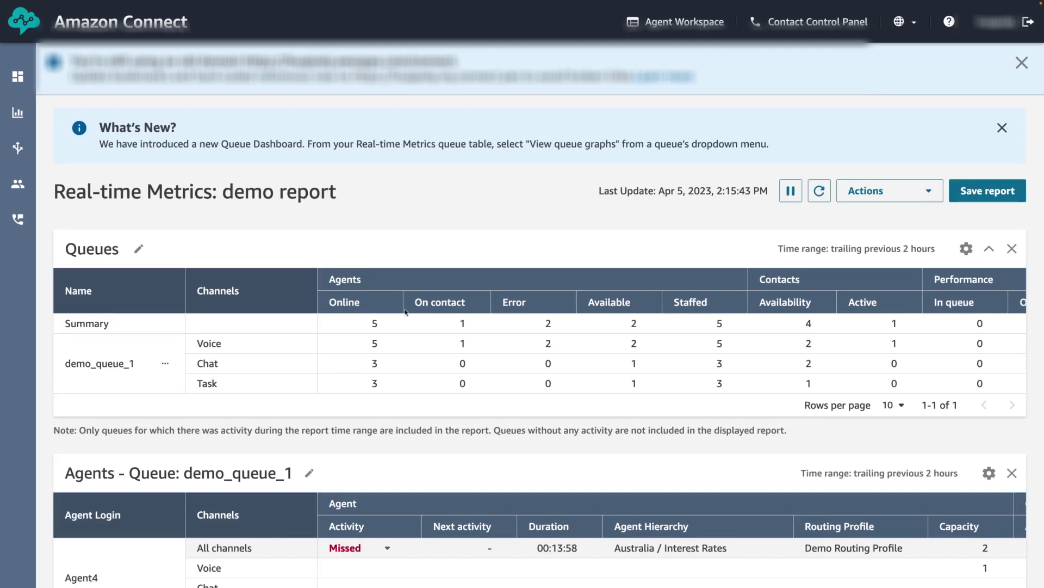
{"action": "scroll", "coordinate": [392, 474], "scroll_direction": "down", "scroll_amount": 10}
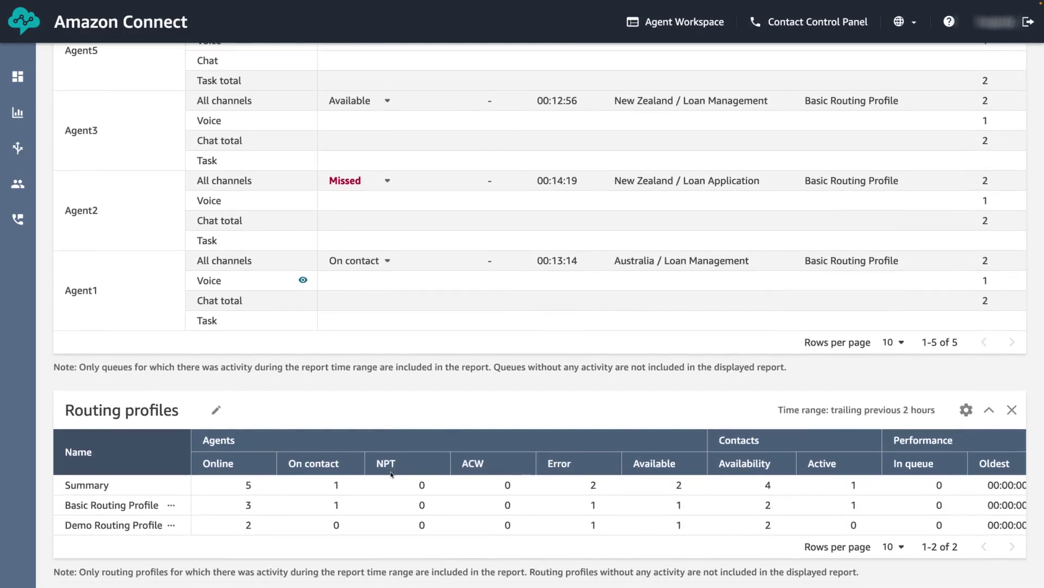
{"action": "scroll", "coordinate": [391, 475], "scroll_direction": "up", "scroll_amount": 12}
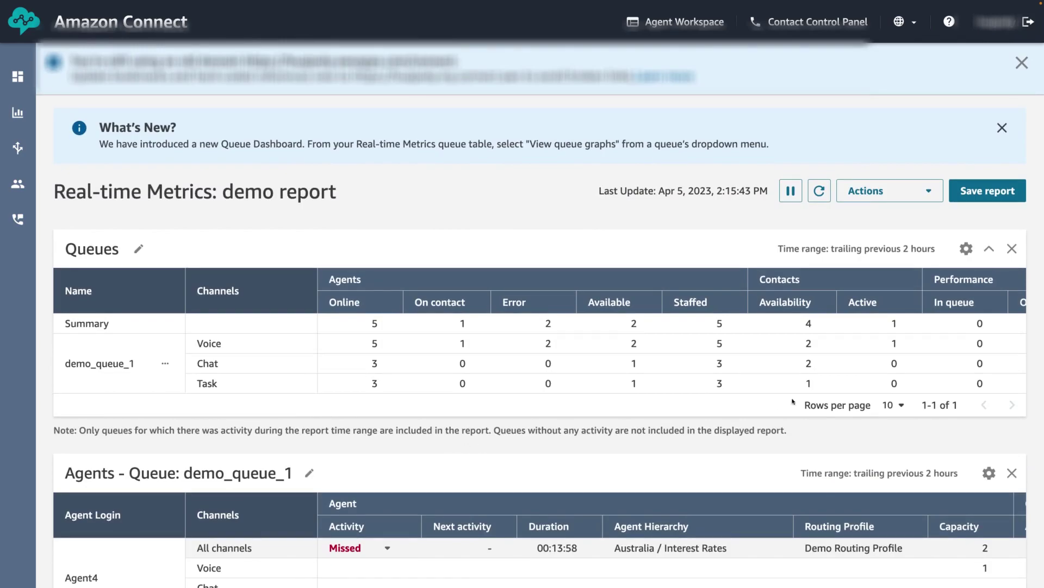
{"action": "left_click_drag", "start_coordinate": [903, 252], "coordinate": [930, 257]}
{"action": "left_click", "coordinate": [931, 257]}
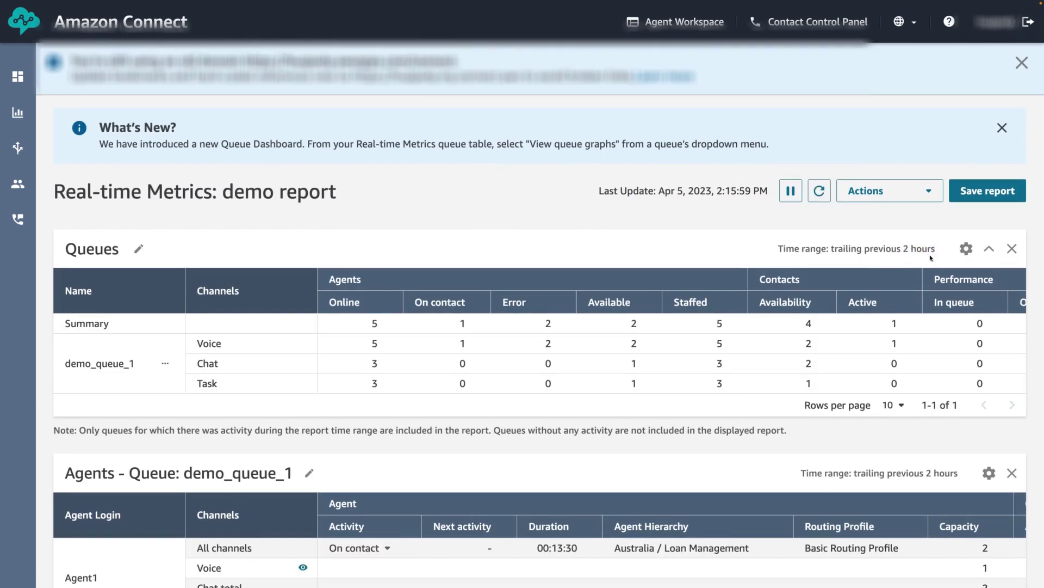
{"action": "mouse_move", "coordinate": [700, 301]}
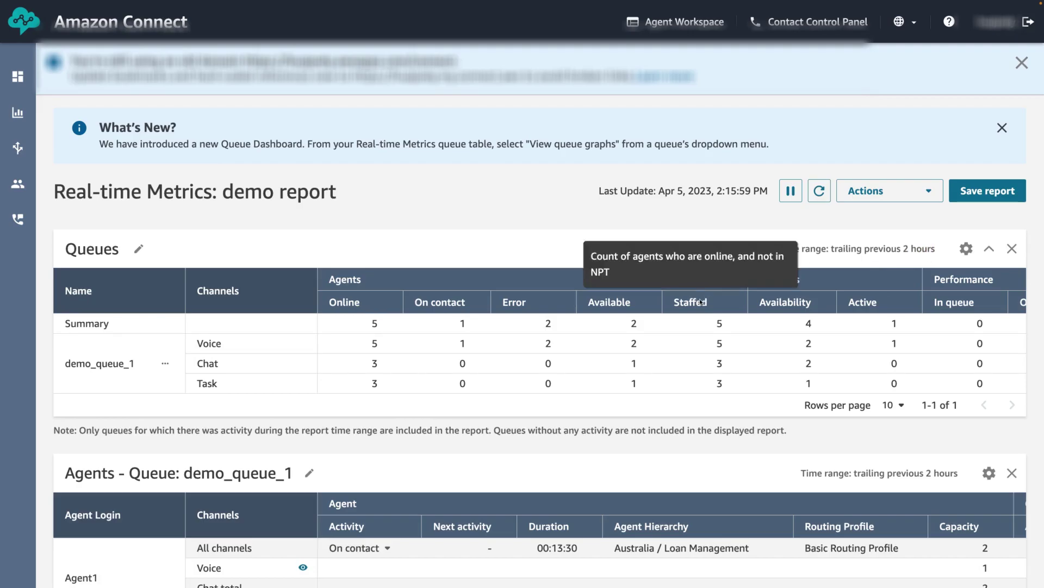